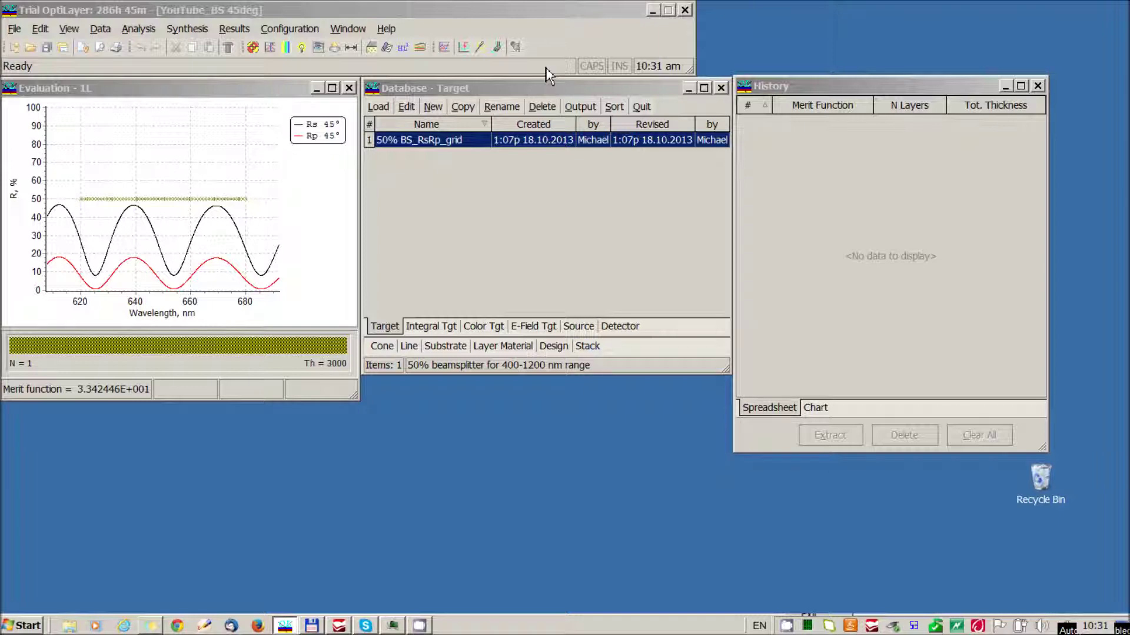
Bring the Target database forward to show the 50% BS_RsRp_grid target at 45° incidence
{"action": "left_click", "coordinate": [407, 107]}
{"action": "left_click", "coordinate": [407, 107]}
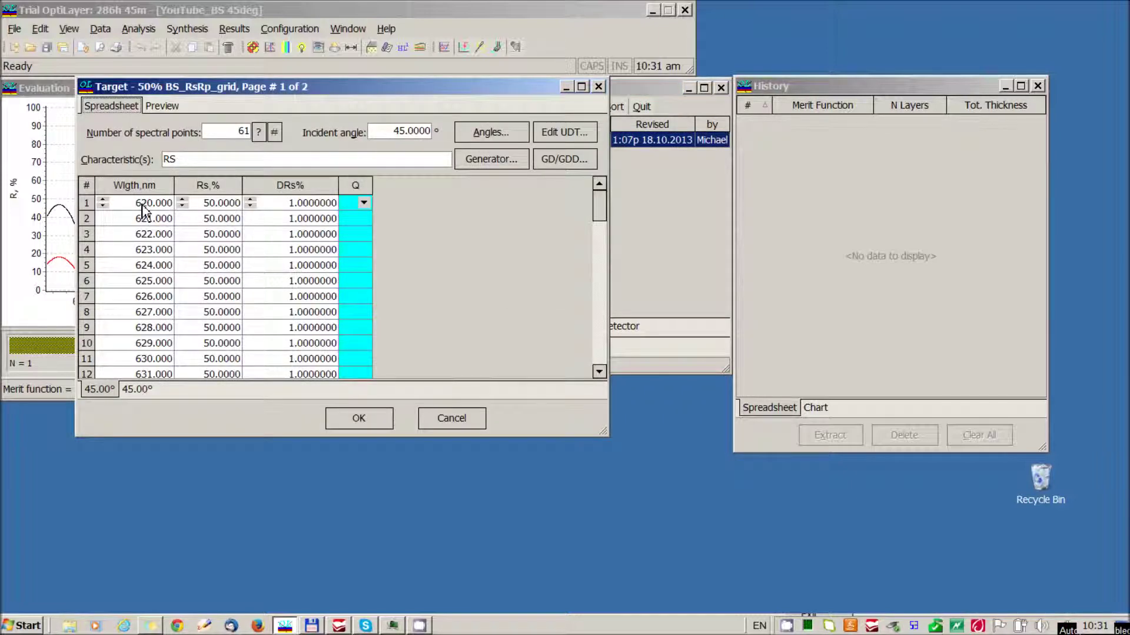
{"action": "left_click_drag", "start_coordinate": [599, 206], "coordinate": [610, 358]}
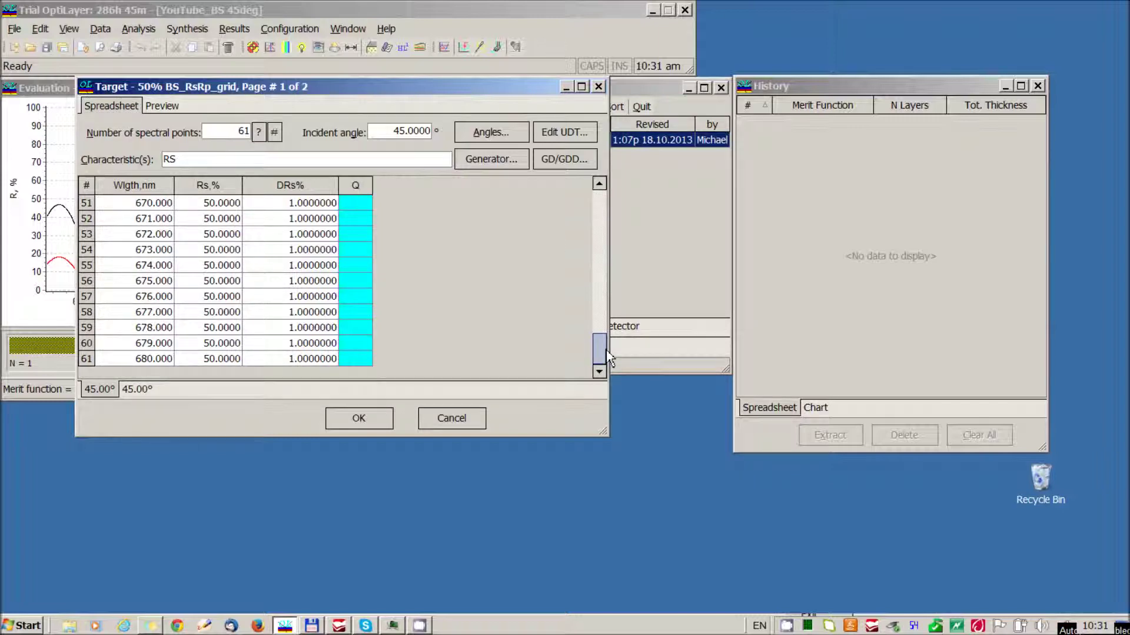
{"action": "left_click", "coordinate": [138, 390]}
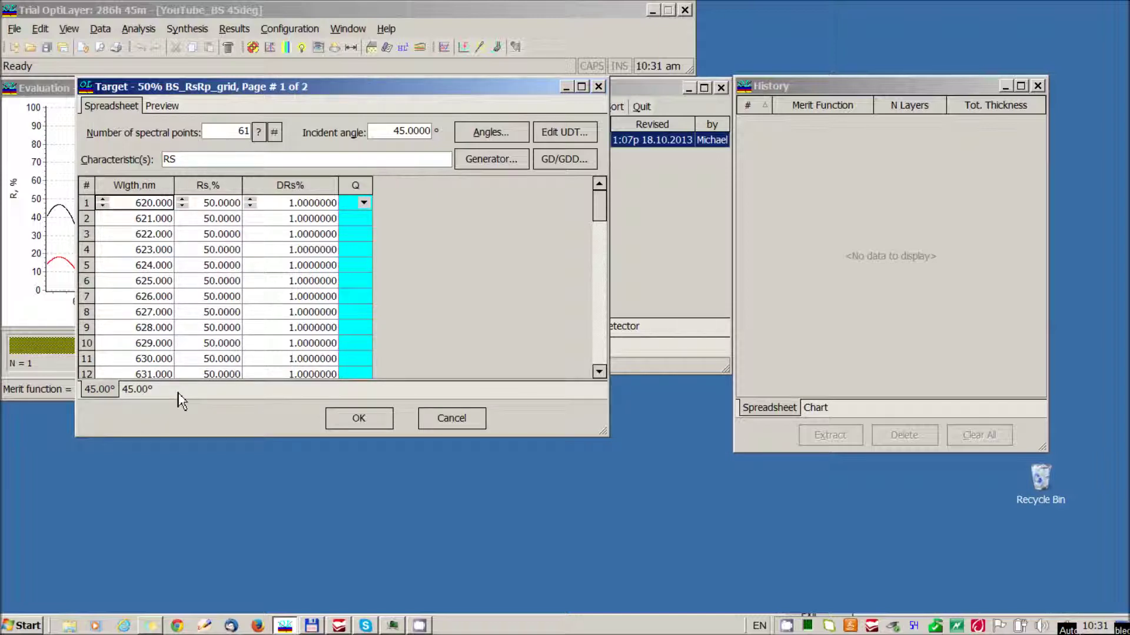
{"action": "left_click", "coordinate": [139, 393]}
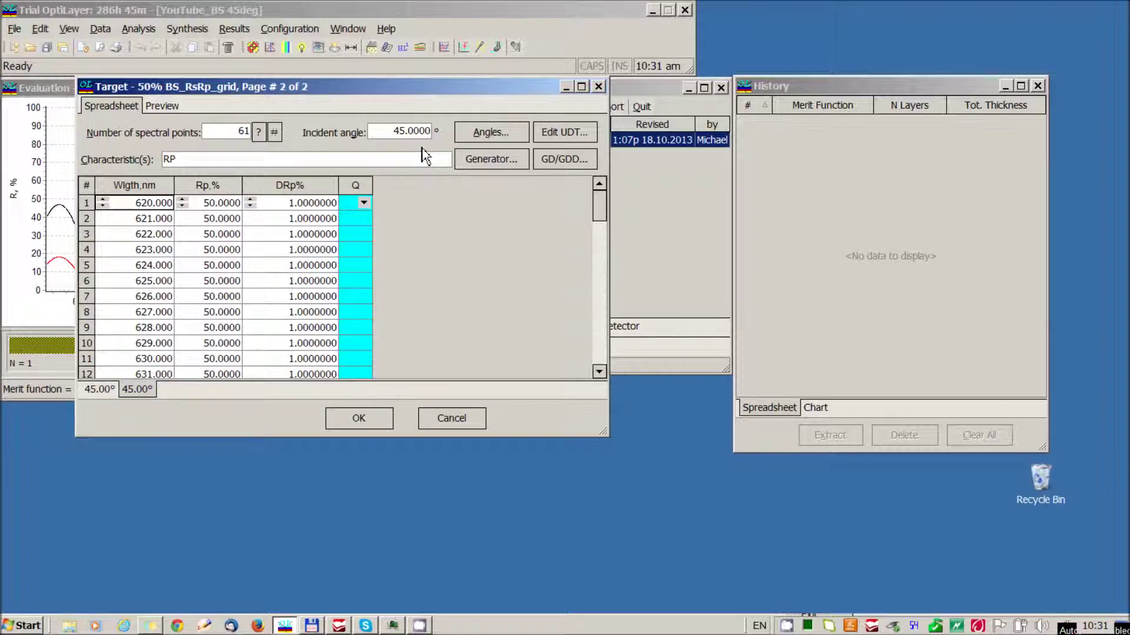
{"action": "left_click", "coordinate": [360, 419]}
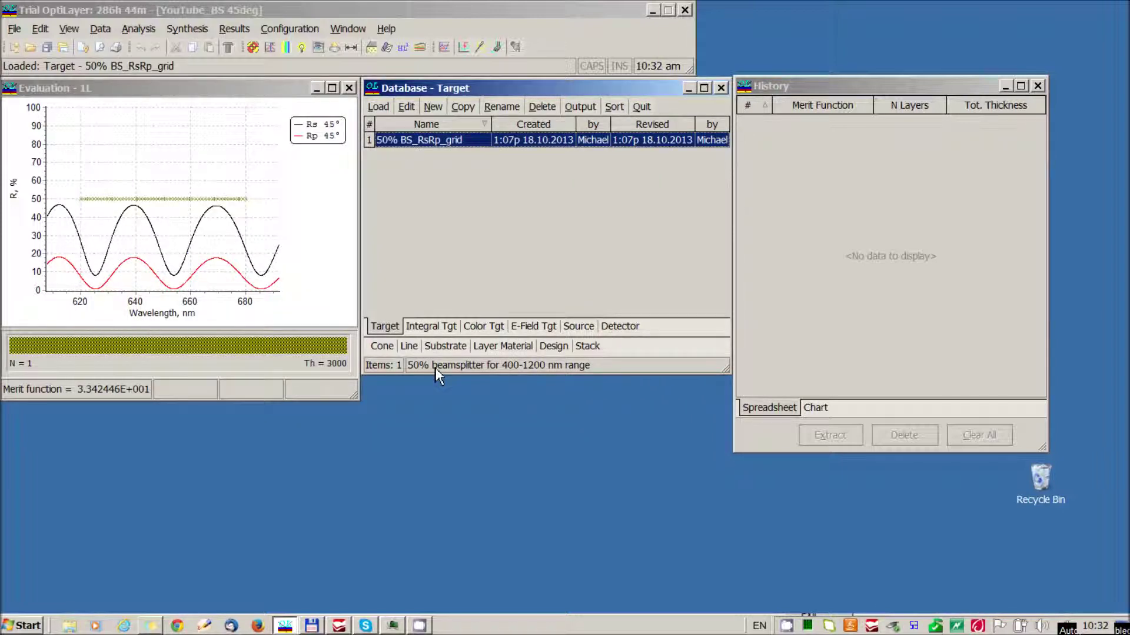
Inspect the SUPRASIL_formula substrate and preview its refractive index curve
{"action": "left_click", "coordinate": [440, 346]}
{"action": "left_click", "coordinate": [414, 107]}
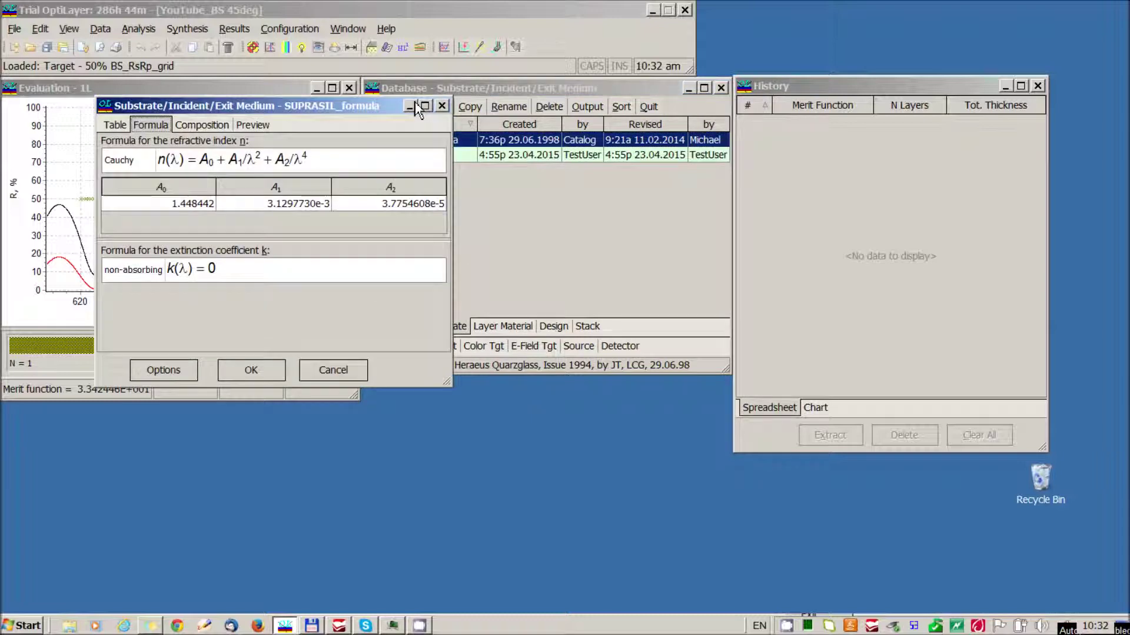
{"action": "left_click", "coordinate": [252, 126]}
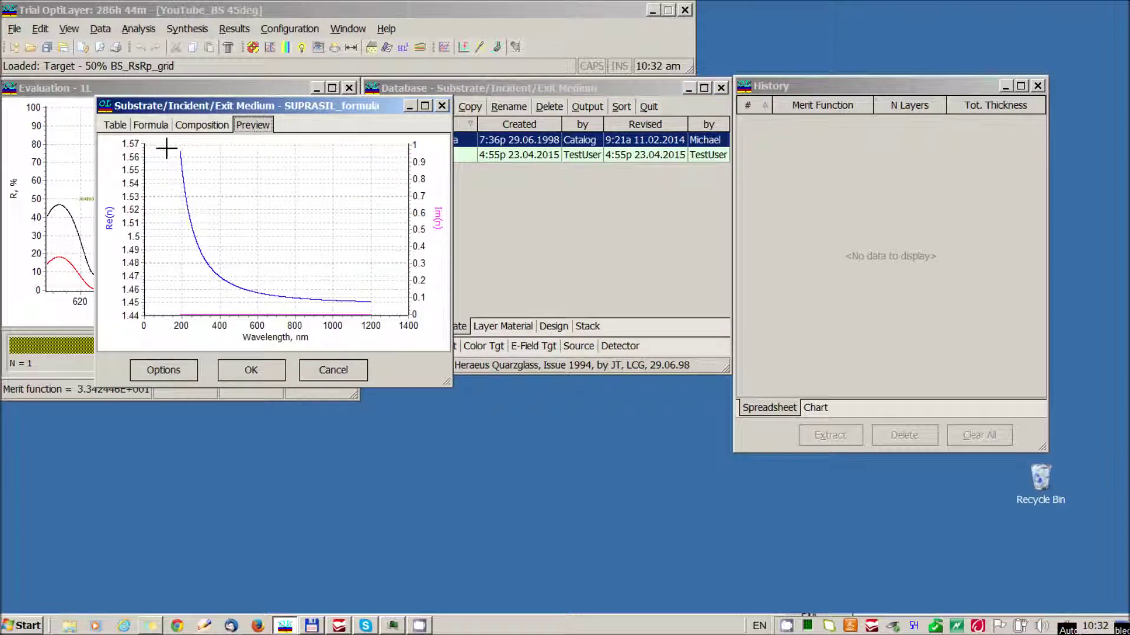
{"action": "left_click", "coordinate": [278, 370]}
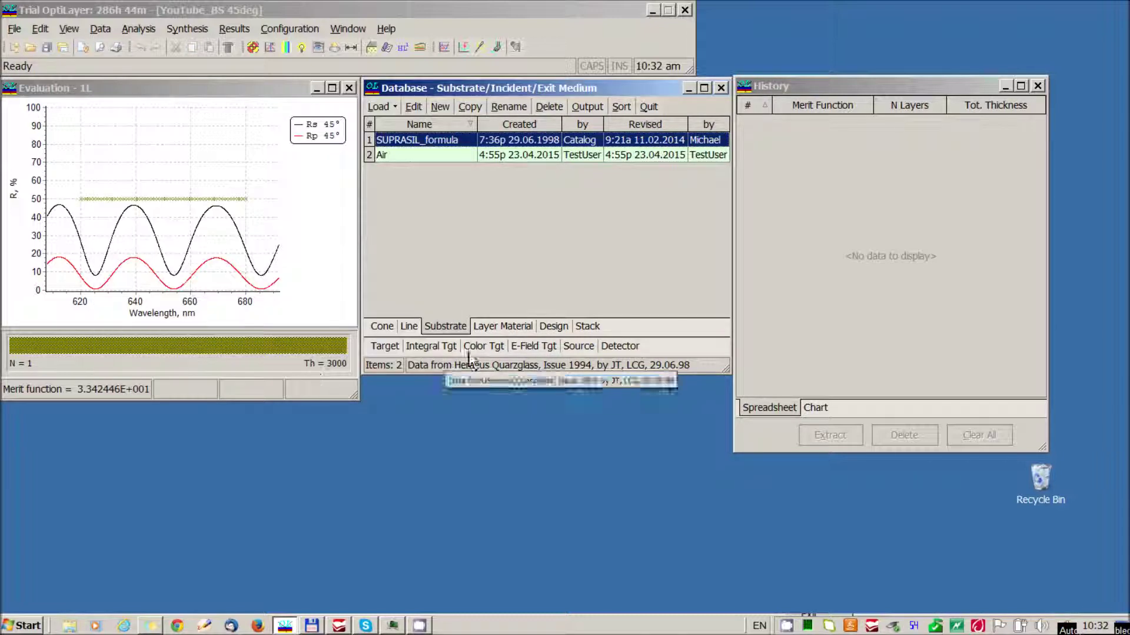
Load the Nb2O5 layer material and preview its refractive index curve
{"action": "left_click", "coordinate": [506, 327]}
{"action": "left_click", "coordinate": [402, 156]}
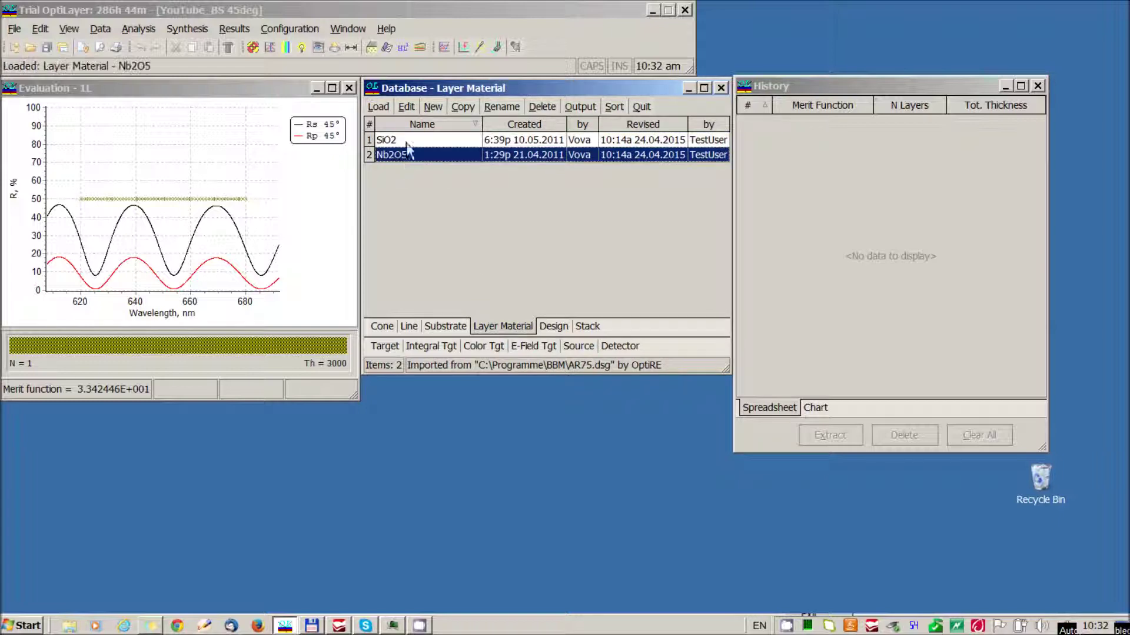
{"action": "left_click", "coordinate": [406, 107]}
{"action": "left_click", "coordinate": [331, 145]}
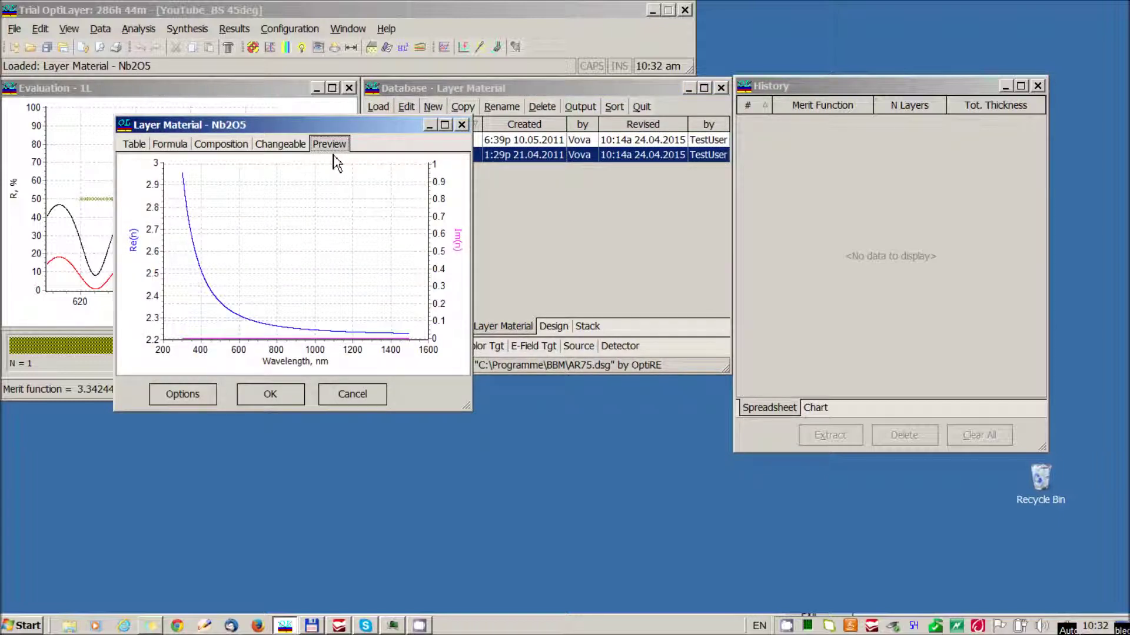
{"action": "left_click", "coordinate": [278, 406]}
Load the SiO2 layer material and preview its refractive index curve
{"action": "left_click", "coordinate": [406, 139]}
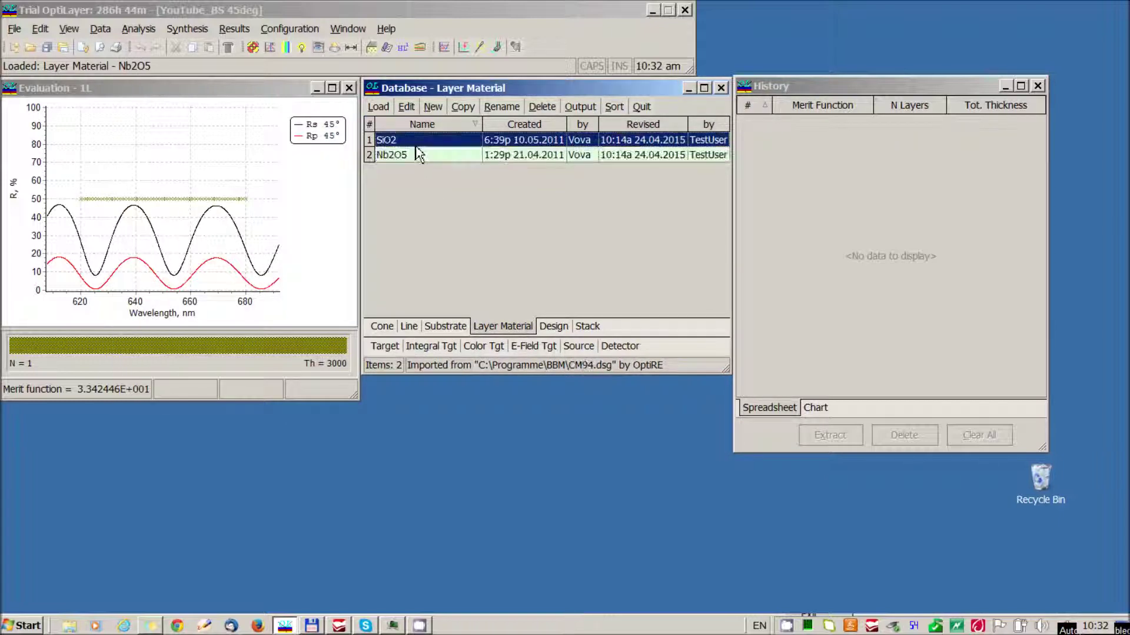
{"action": "left_click", "coordinate": [406, 106]}
{"action": "left_click", "coordinate": [234, 48]}
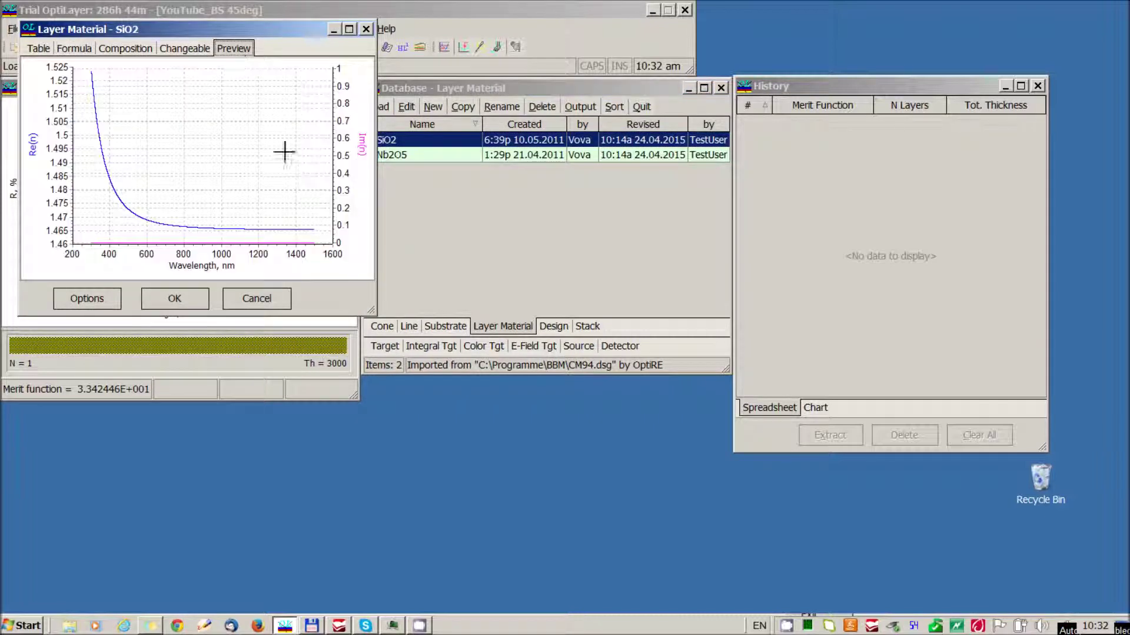
{"action": "left_click", "coordinate": [158, 300]}
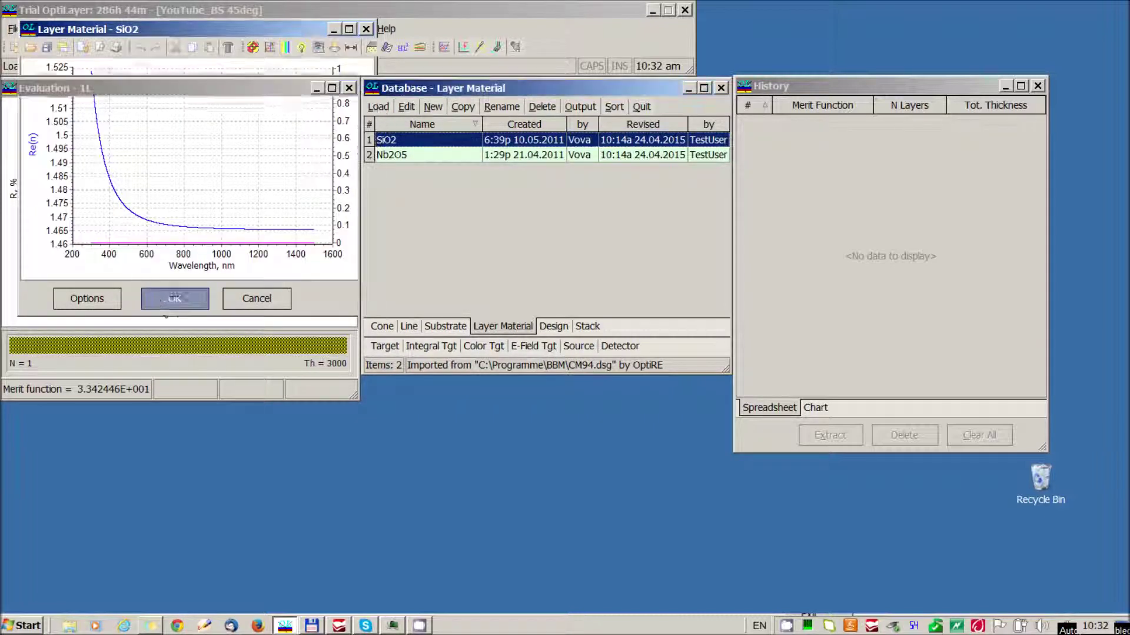
{"action": "left_click", "coordinate": [553, 327]}
Load the 1L starting design, a single 3000 nm H layer
{"action": "left_click", "coordinate": [413, 107]}
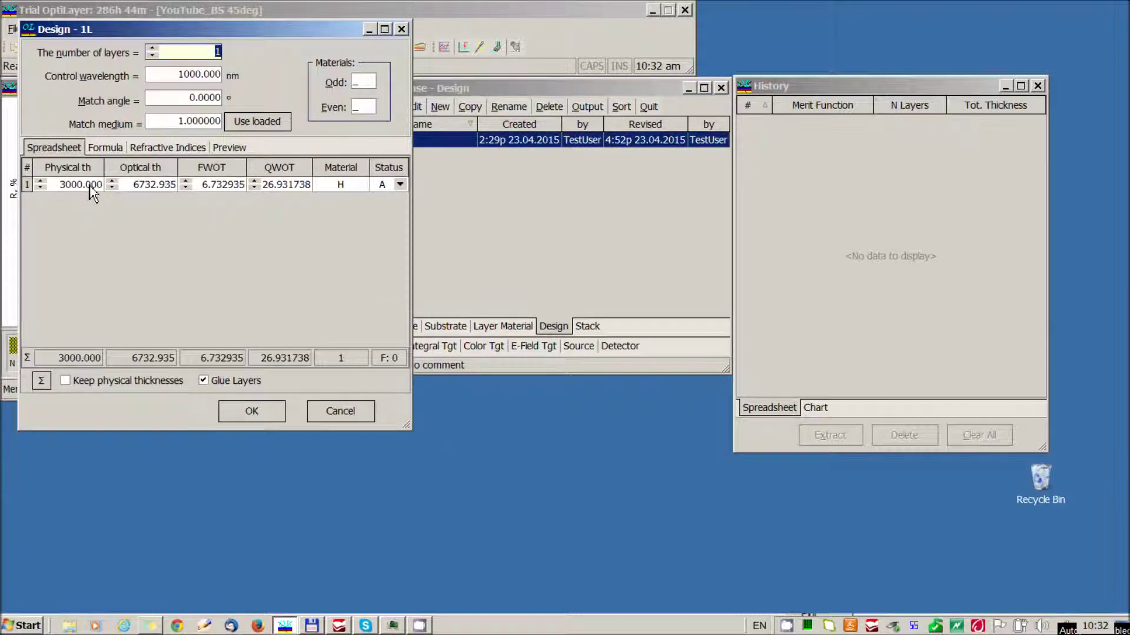
{"action": "left_click", "coordinate": [252, 411]}
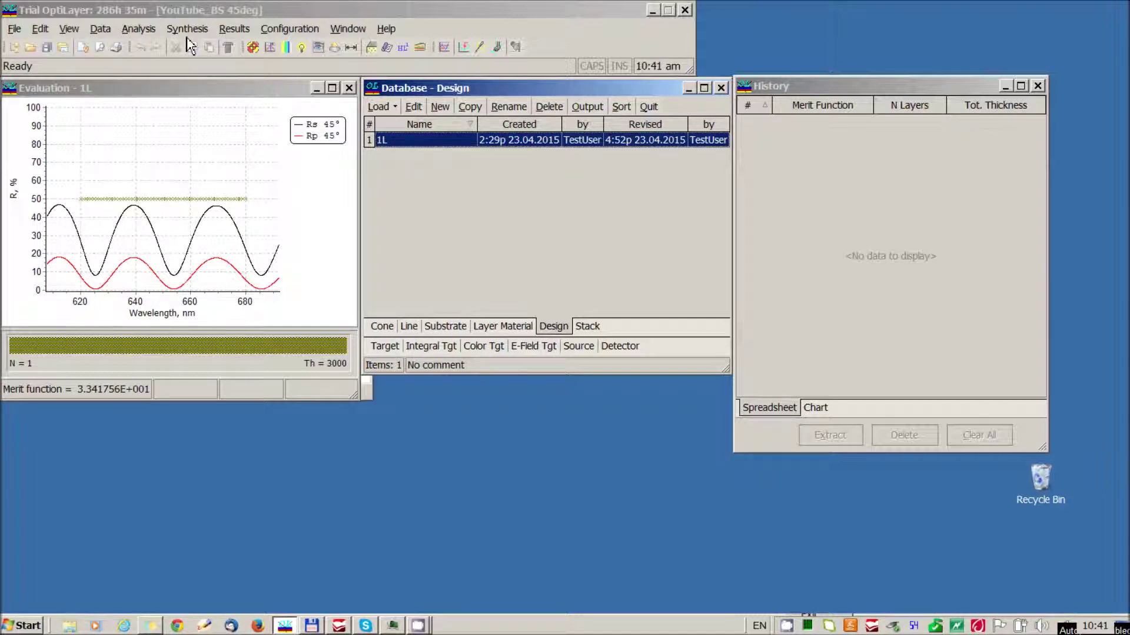
Run automatic needle optimization and stop it at a 35-layer, 4083.8 nm design
{"action": "left_click", "coordinate": [188, 29]}
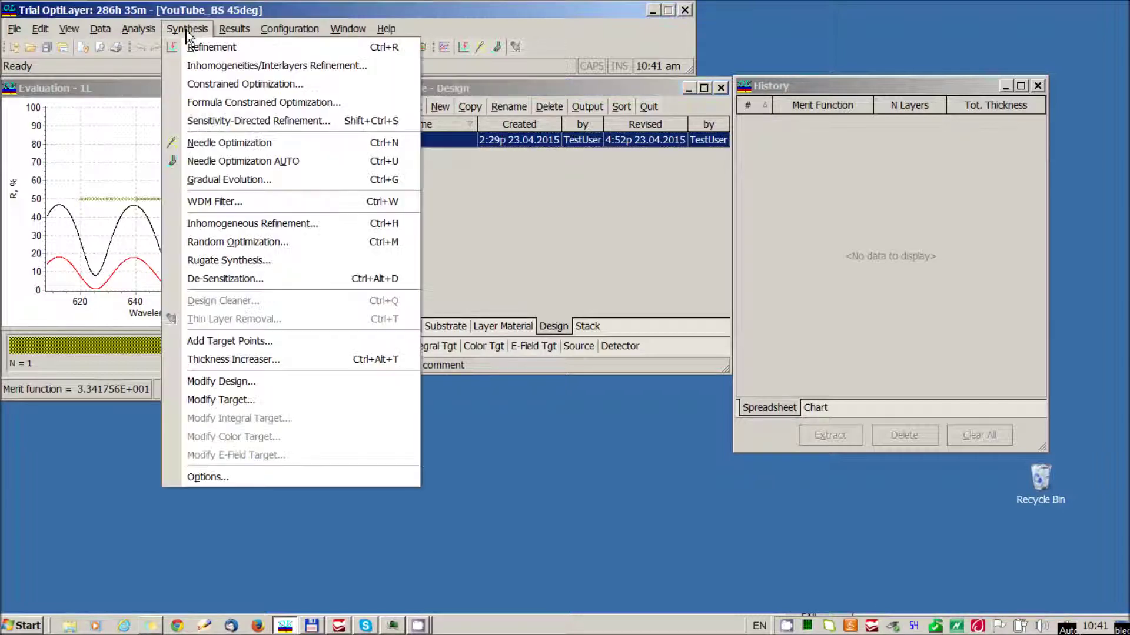
{"action": "left_click", "coordinate": [224, 162]}
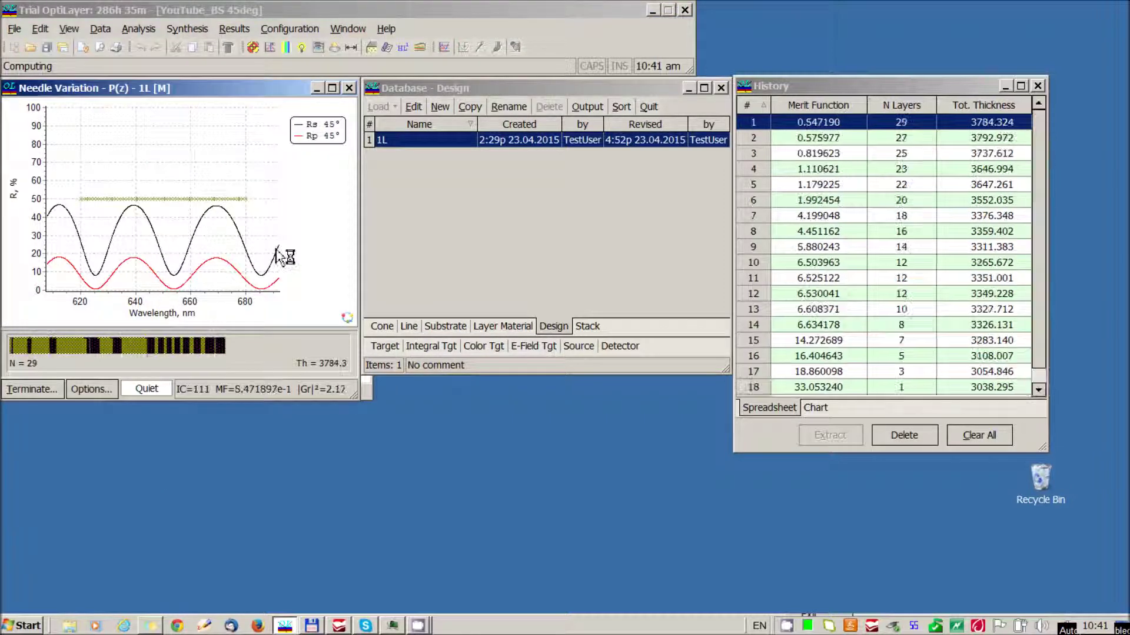
{"action": "left_click", "coordinate": [33, 388]}
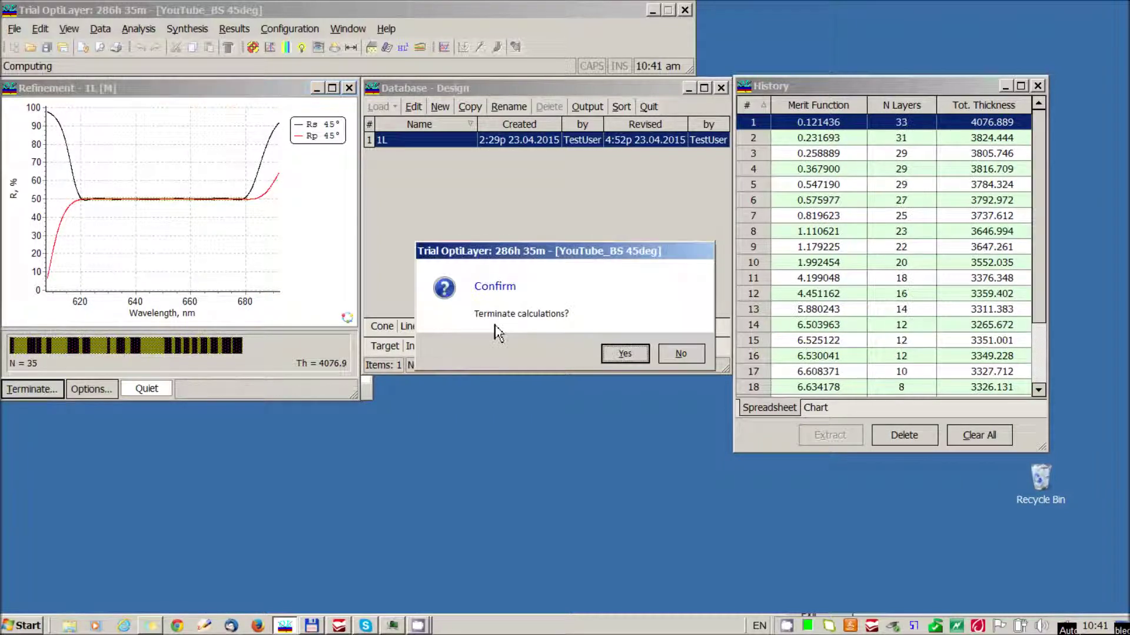
{"action": "left_click", "coordinate": [621, 354]}
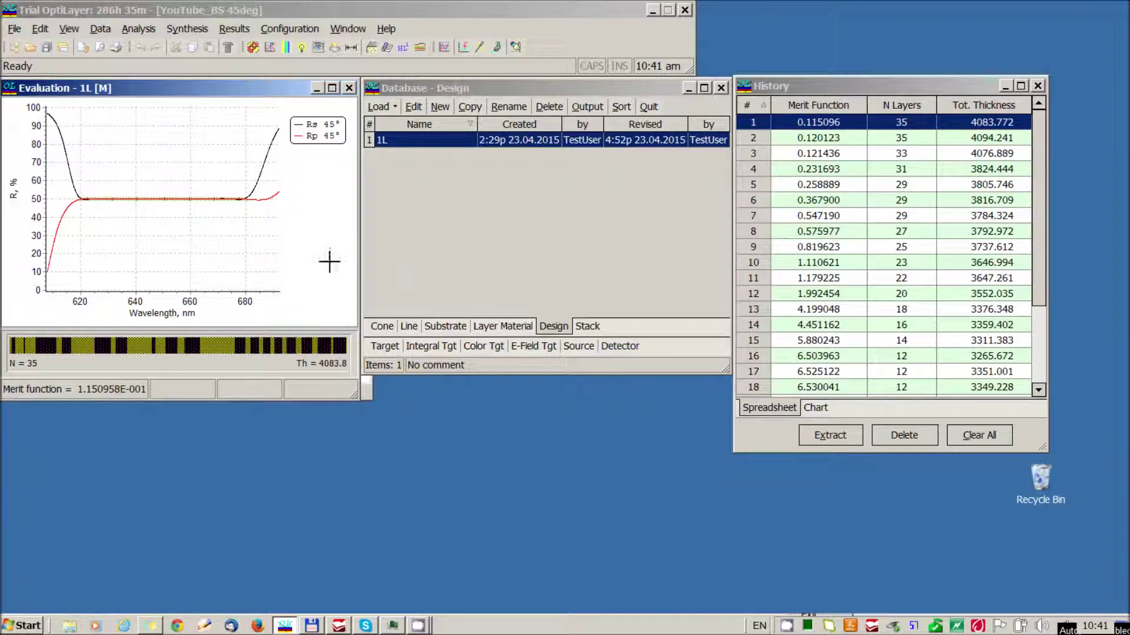
Show the refractive index profile's Thicknesses bar chart for the 35 H/L layers
{"action": "left_click", "coordinate": [139, 29]}
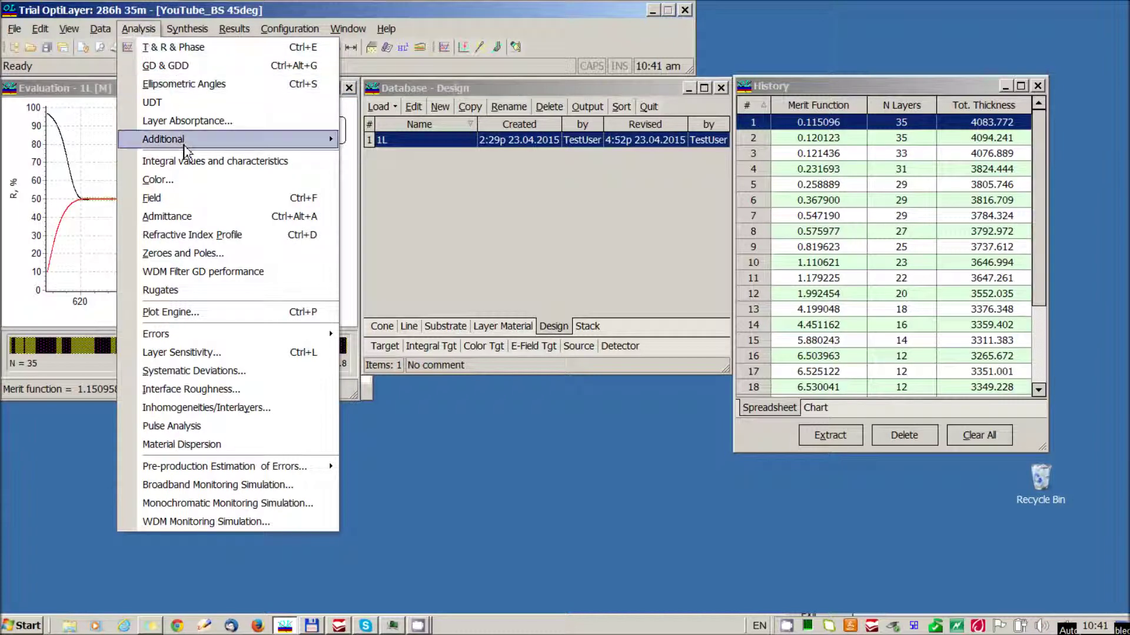
{"action": "left_click", "coordinate": [213, 236]}
{"action": "left_click_drag", "start_coordinate": [259, 88], "coordinate": [542, 200]}
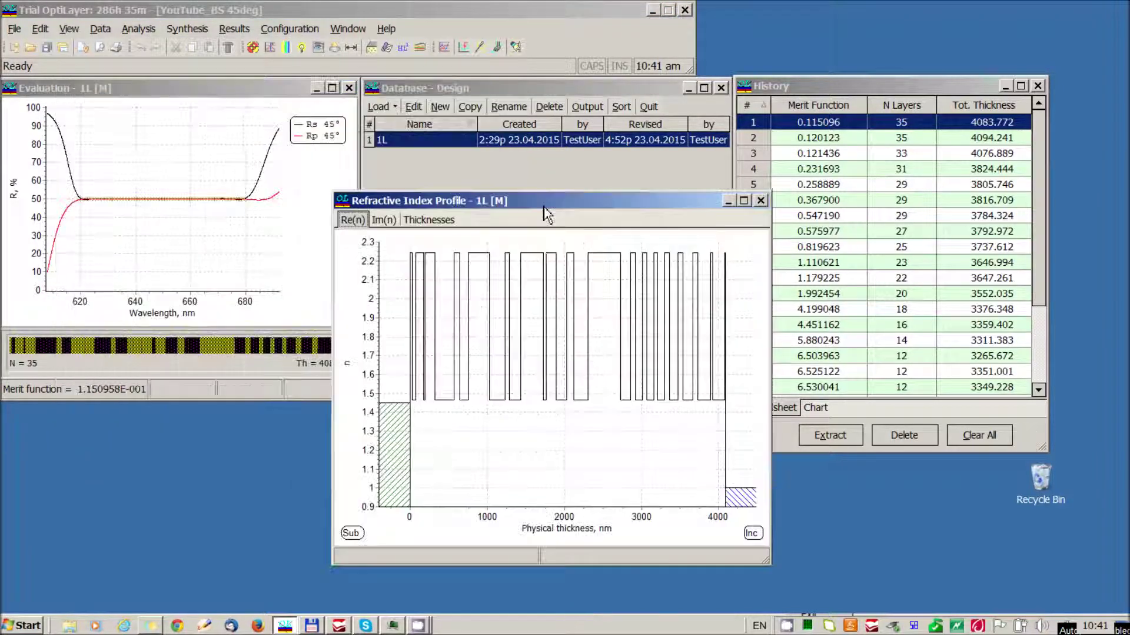
{"action": "left_click", "coordinate": [462, 246]}
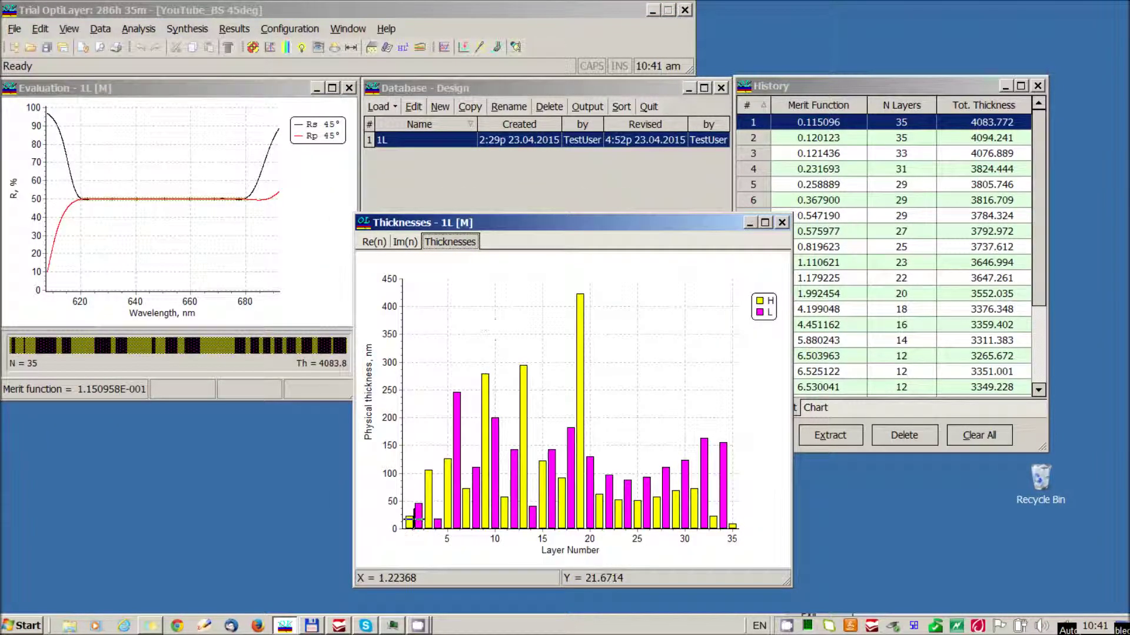
{"action": "mouse_move", "coordinate": [409, 522]}
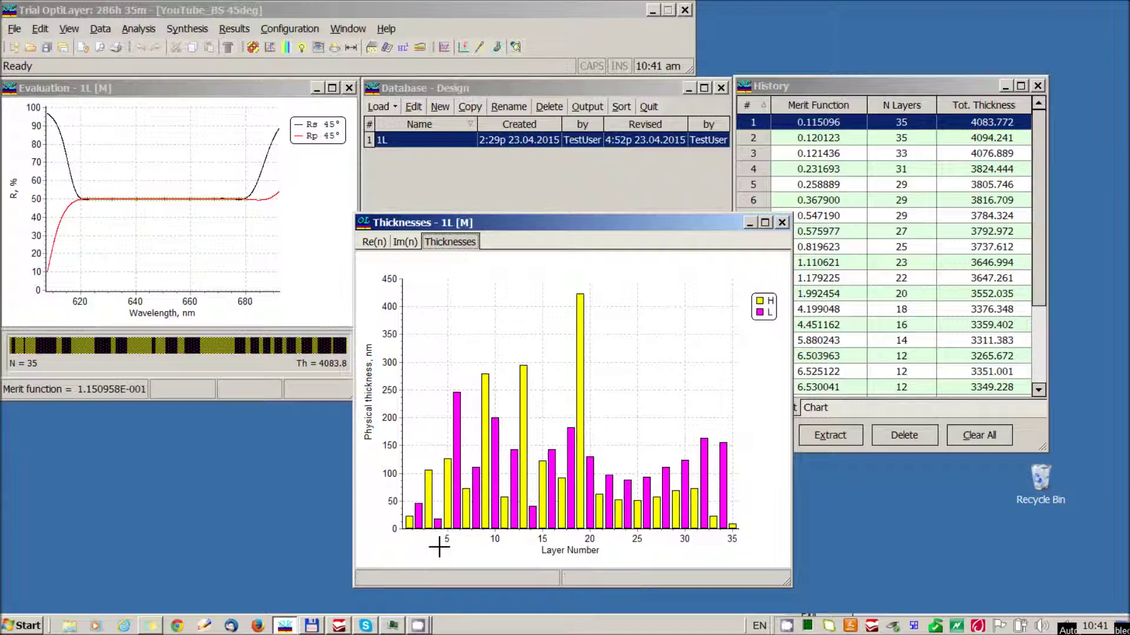
{"action": "mouse_move", "coordinate": [734, 527]}
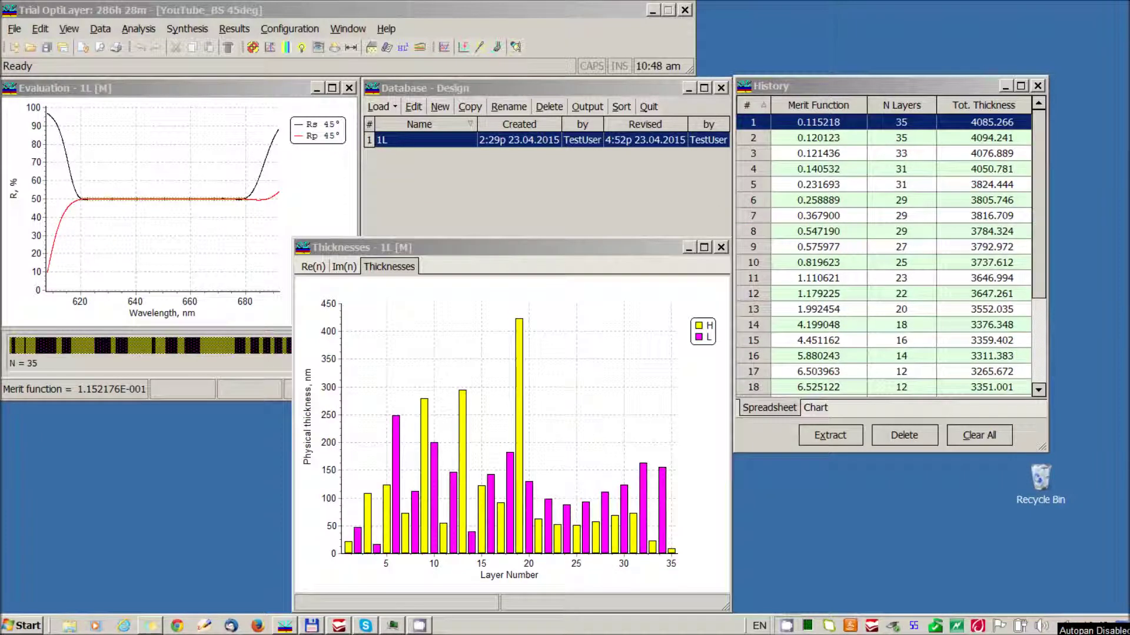
{"action": "left_click", "coordinate": [187, 29]}
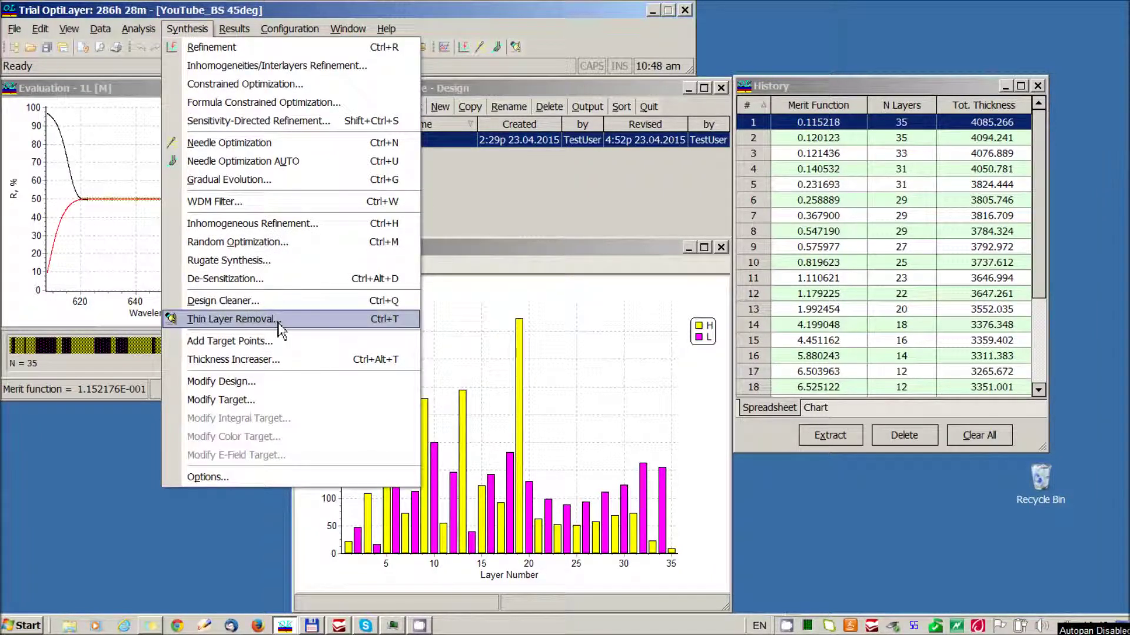
Remove layers thinner than 45 nm, leaving a 28-layer design with merit function about 0.40
{"action": "left_click", "coordinate": [279, 325]}
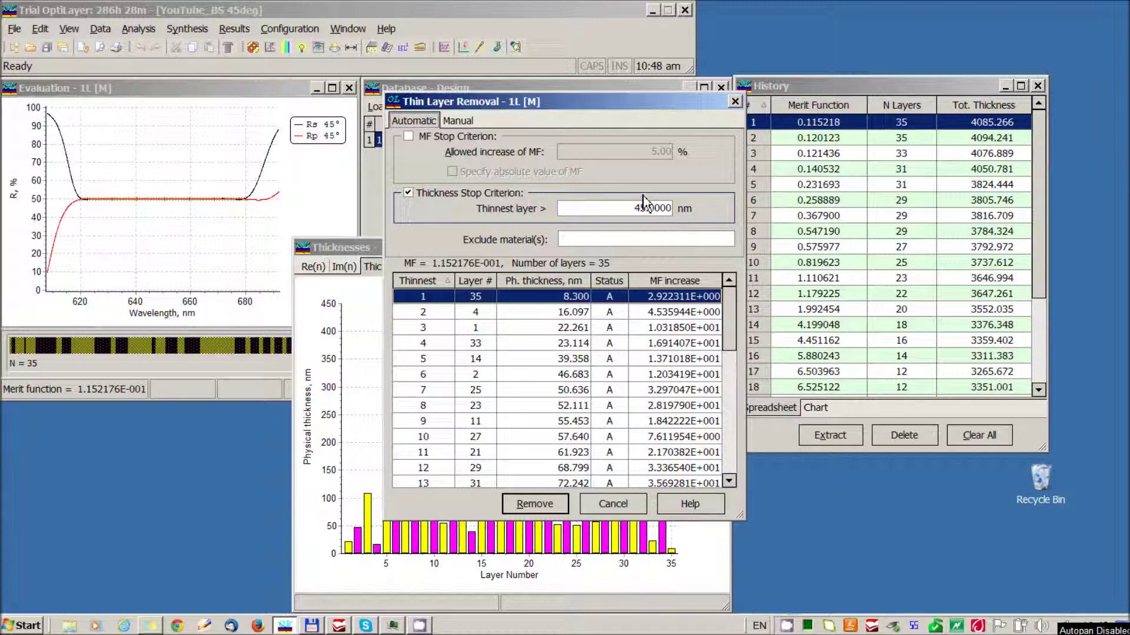
{"action": "left_click", "coordinate": [673, 207]}
{"action": "left_click", "coordinate": [646, 216]}
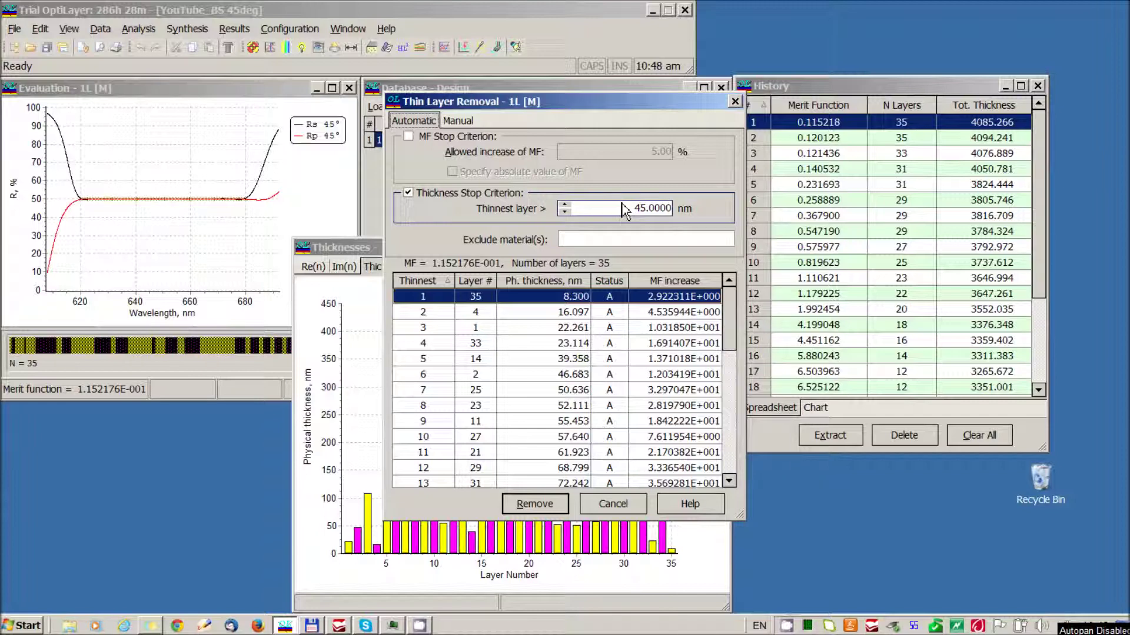
{"action": "left_click", "coordinate": [533, 505]}
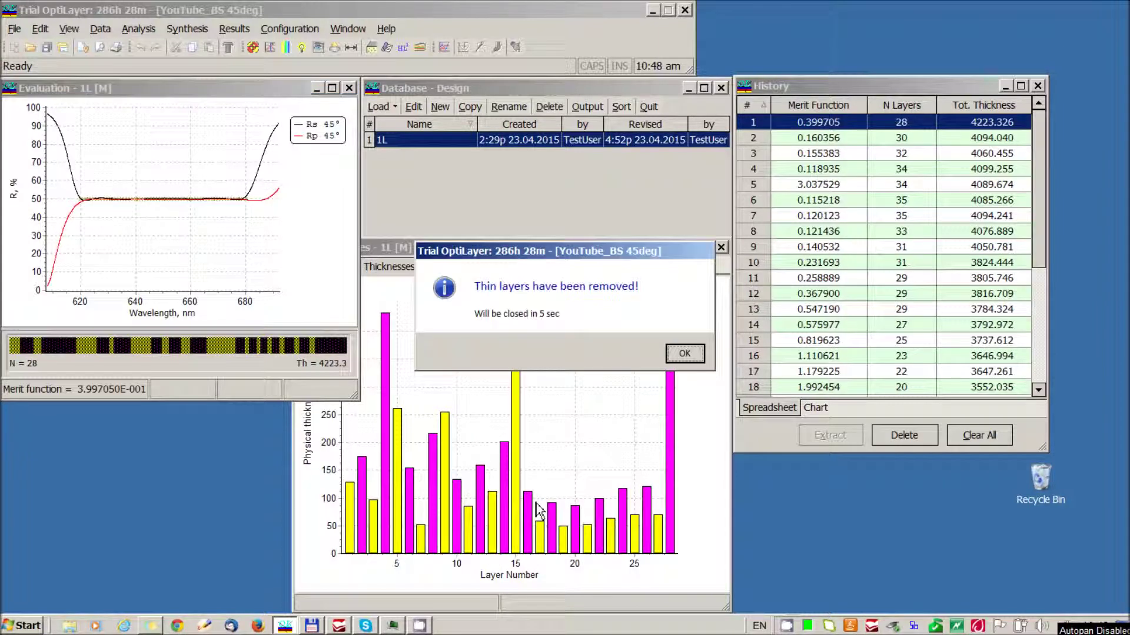
{"action": "left_click", "coordinate": [678, 355]}
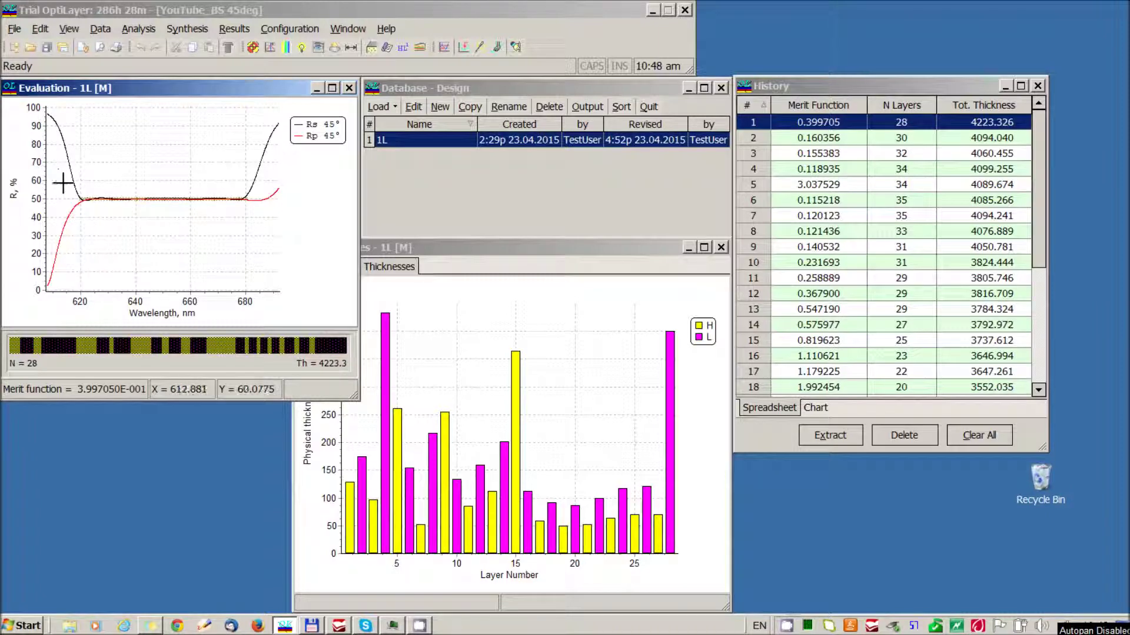
Zoom the reflectance plot to 45–52% and bring the 28-layer thickness chart forward
{"action": "left_click_drag", "start_coordinate": [60, 180], "coordinate": [298, 232]}
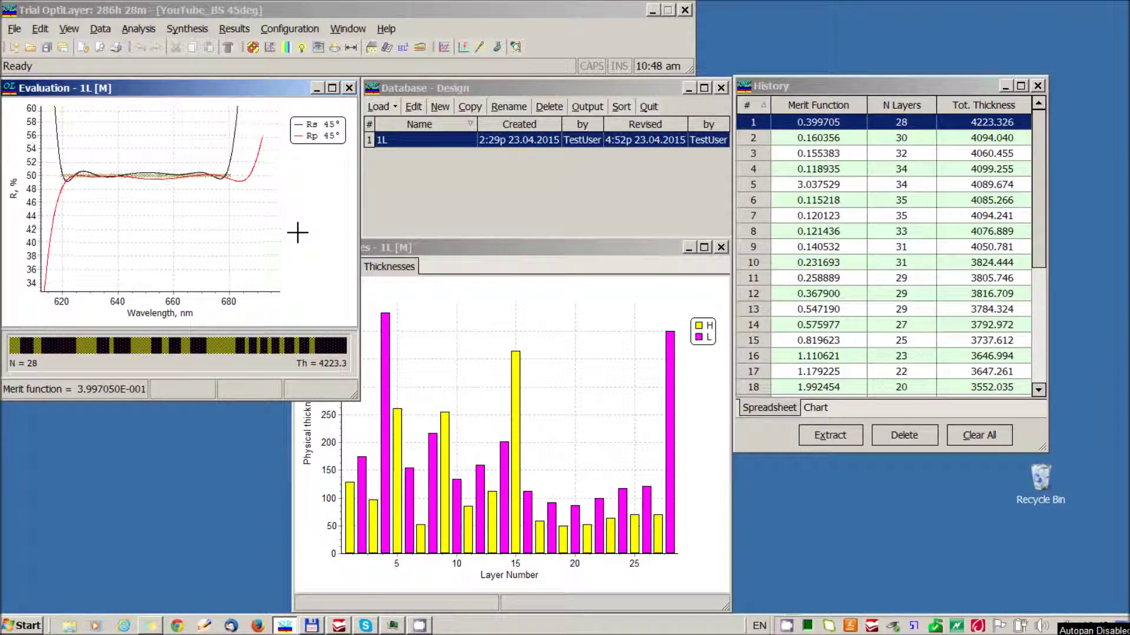
{"action": "left_click_drag", "start_coordinate": [50, 159], "coordinate": [283, 212]}
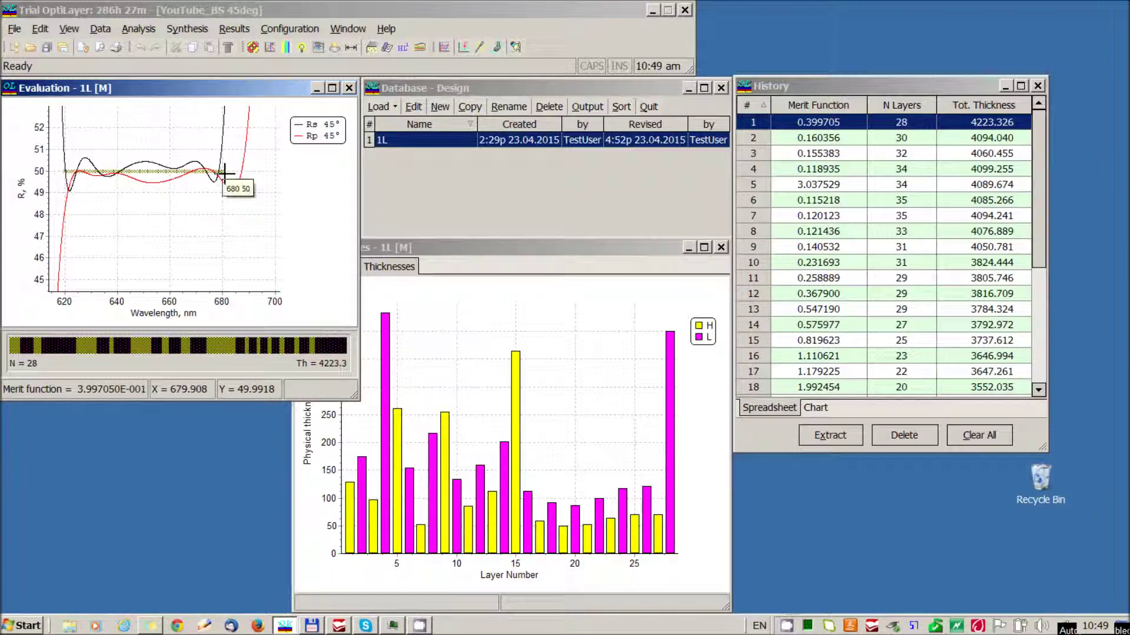
{"action": "left_click", "coordinate": [567, 412]}
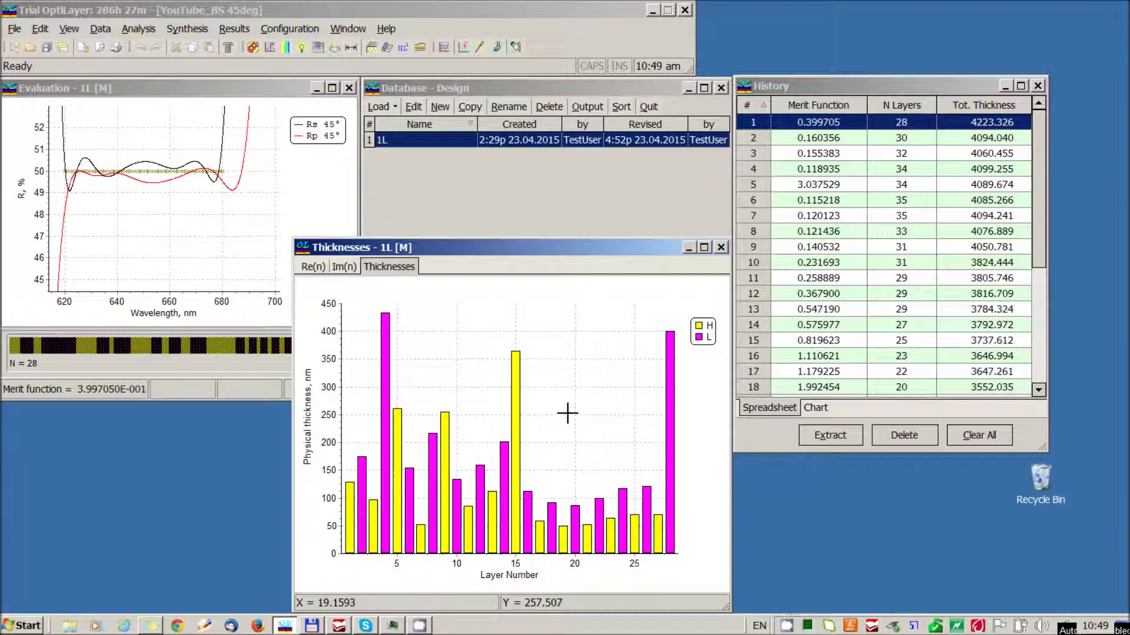